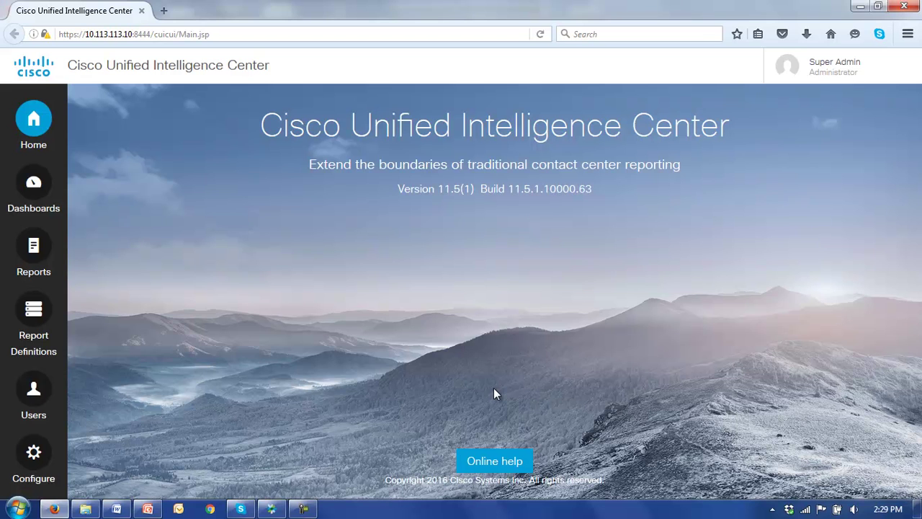
- Create an Acme Dashboards sub-category under Dashboards, granting Execute and Write permissions to both My Group and All Users
left_click(32, 187)
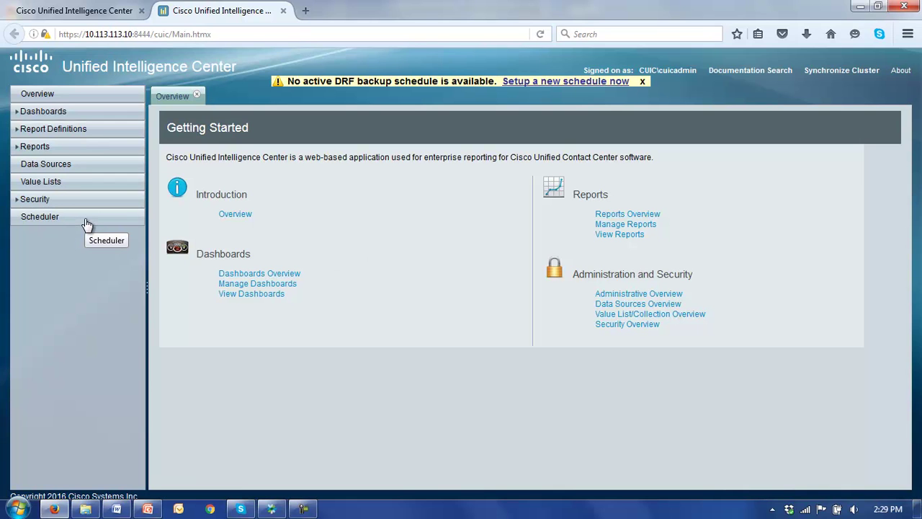
left_click(42, 115)
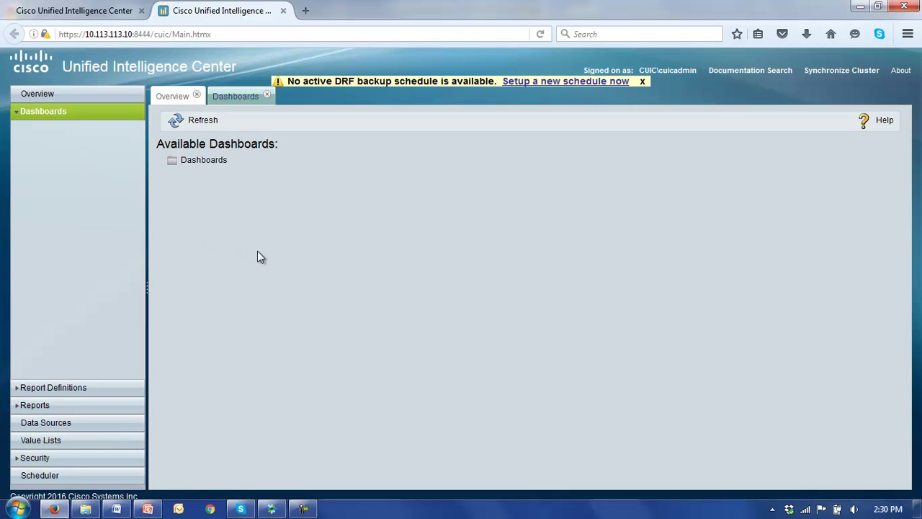
right_click(193, 168)
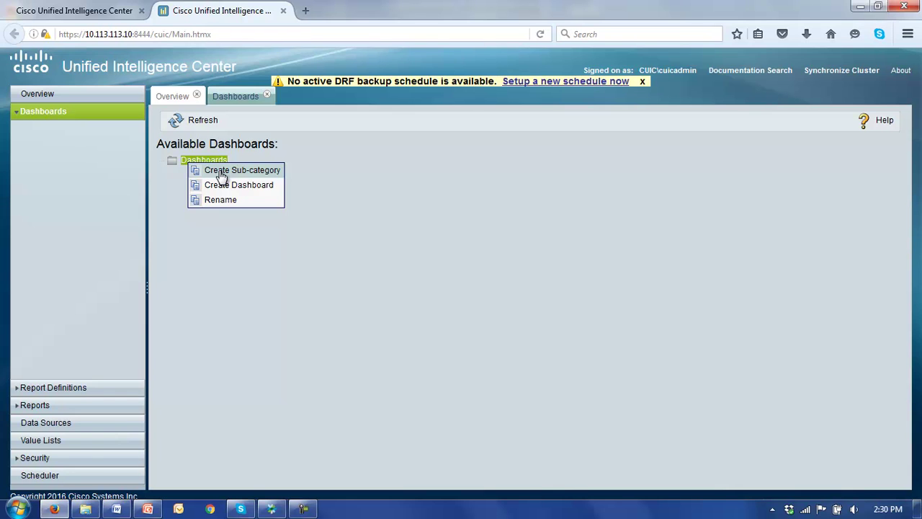
left_click(222, 173)
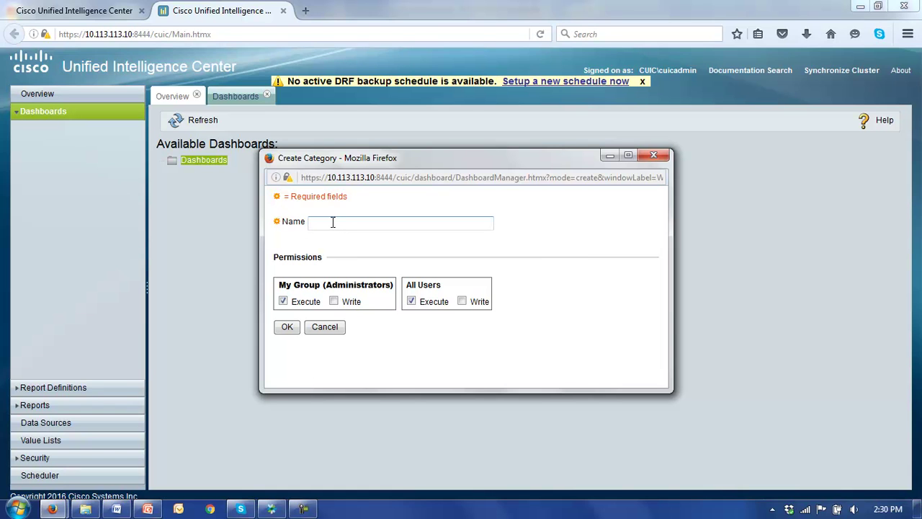
type("Acme Dashboards")
left_click(464, 304)
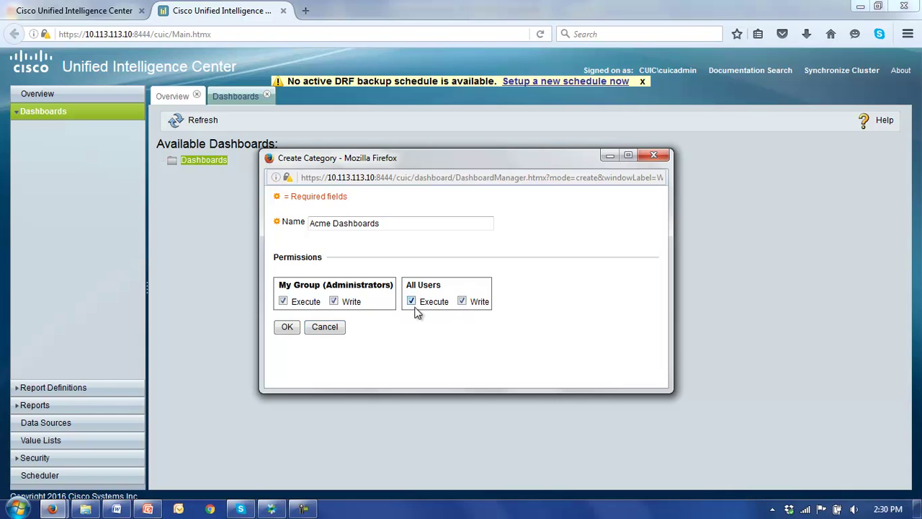
left_click(286, 328)
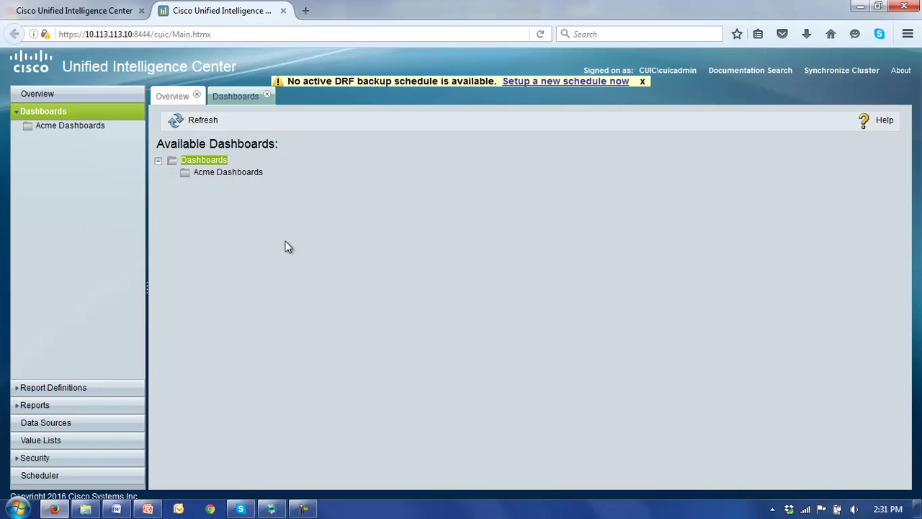
- Create a dashboard named Performace Data in Acme Dashboards, with Execute and Write permissions for My Group and All Users
right_click(223, 179)
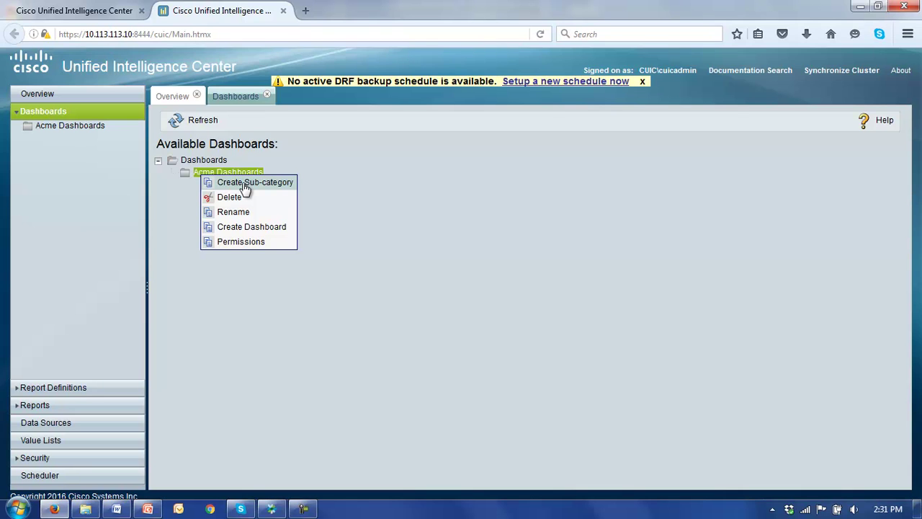
left_click(237, 227)
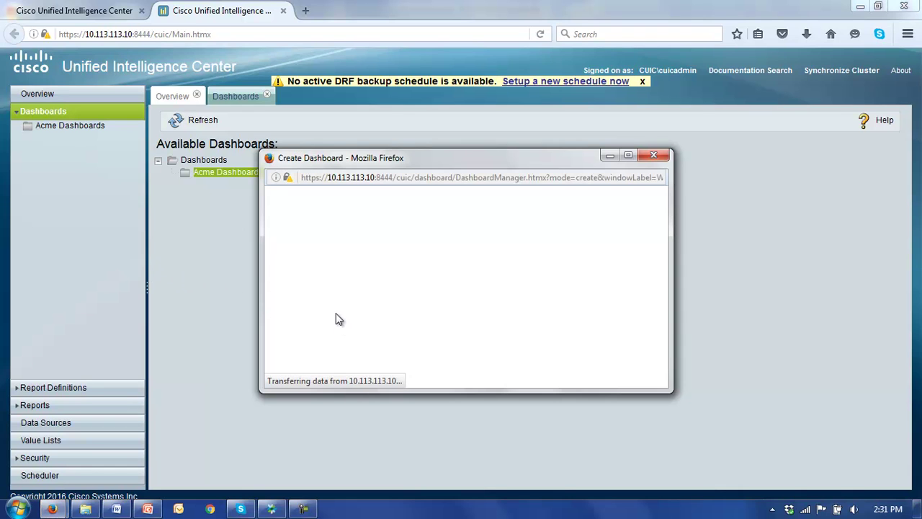
left_click(334, 221)
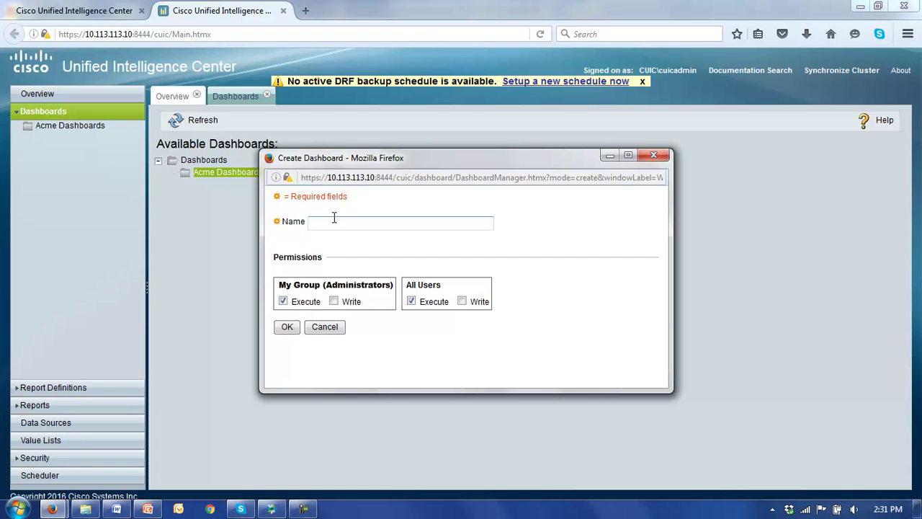
type("Performace Data")
left_click(463, 302)
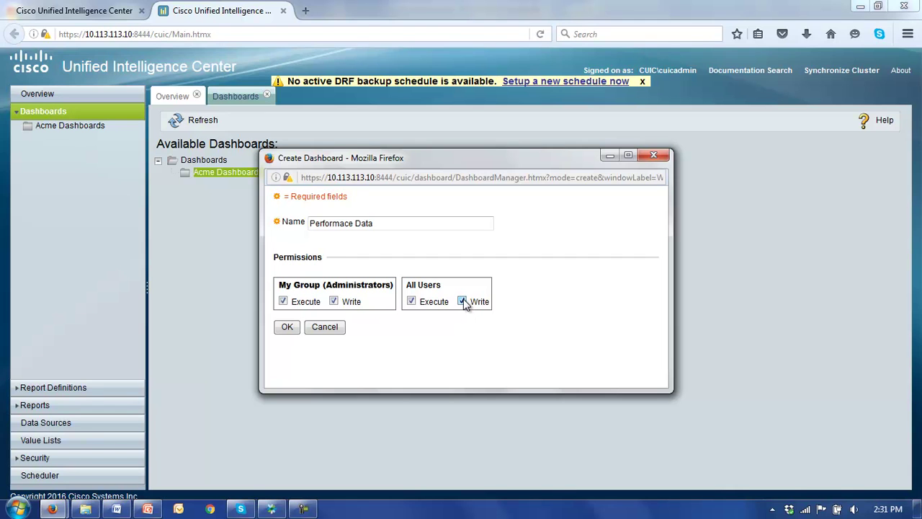
left_click(286, 328)
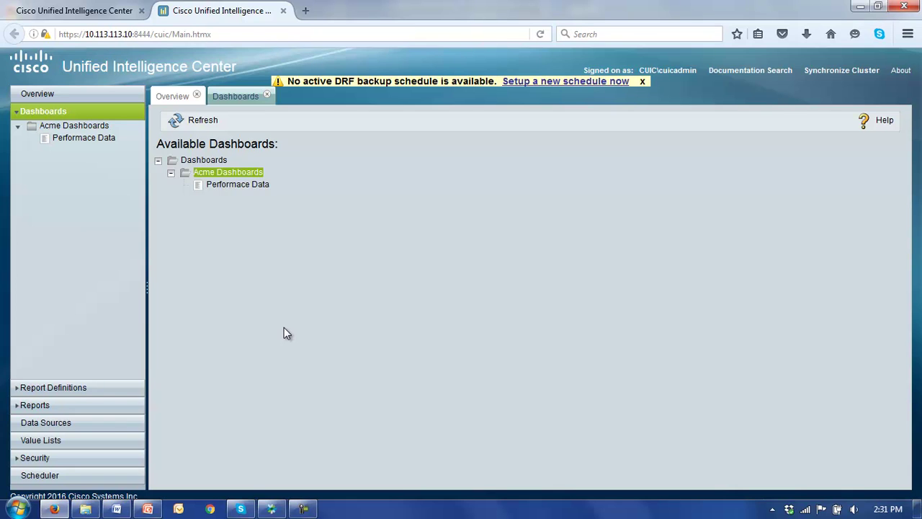
- Open the Performace Data dashboard and start a new Report-type item titled ServiceLevel
left_click(231, 184)
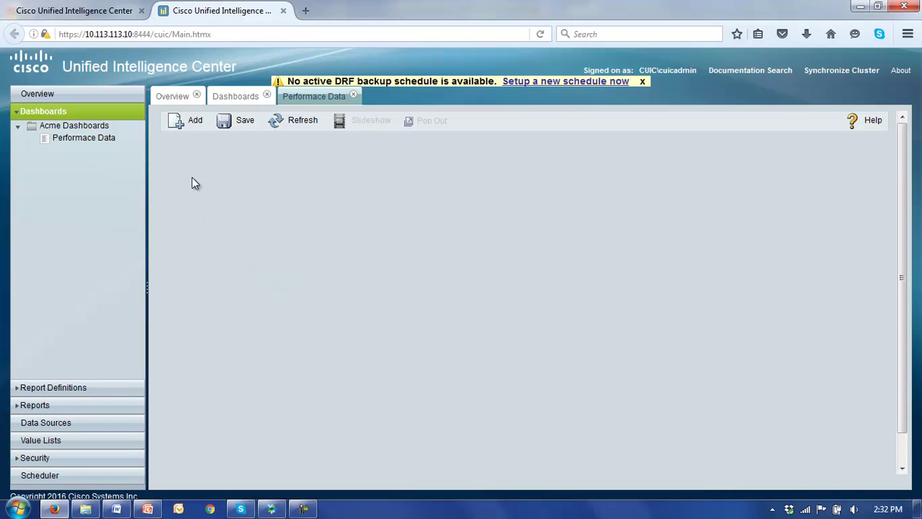
left_click(186, 123)
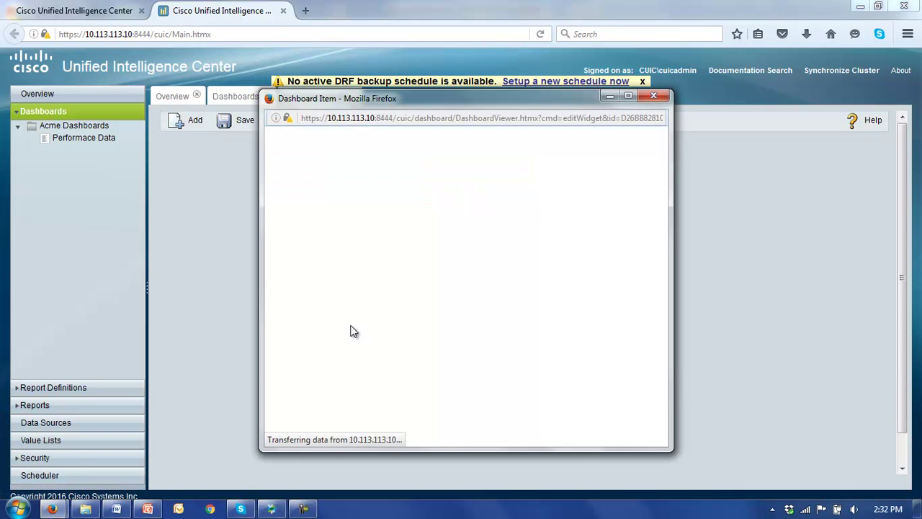
left_click(345, 159)
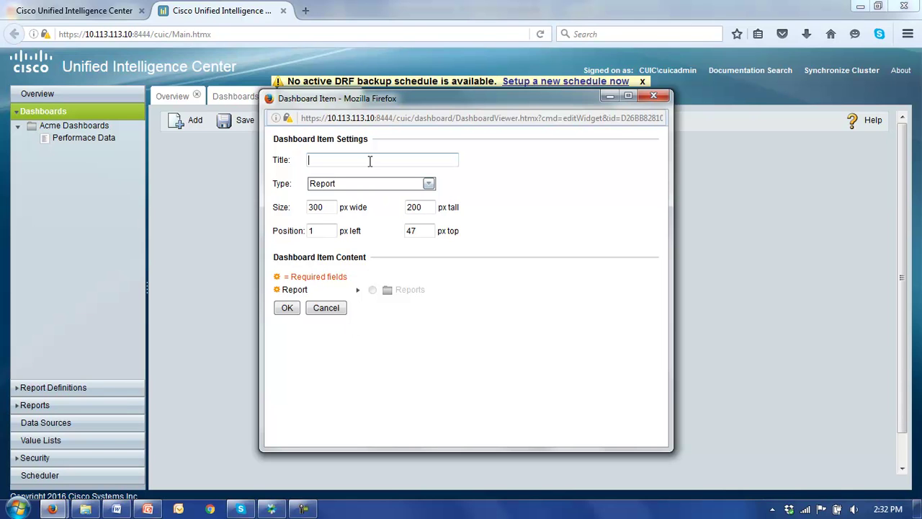
type("S")
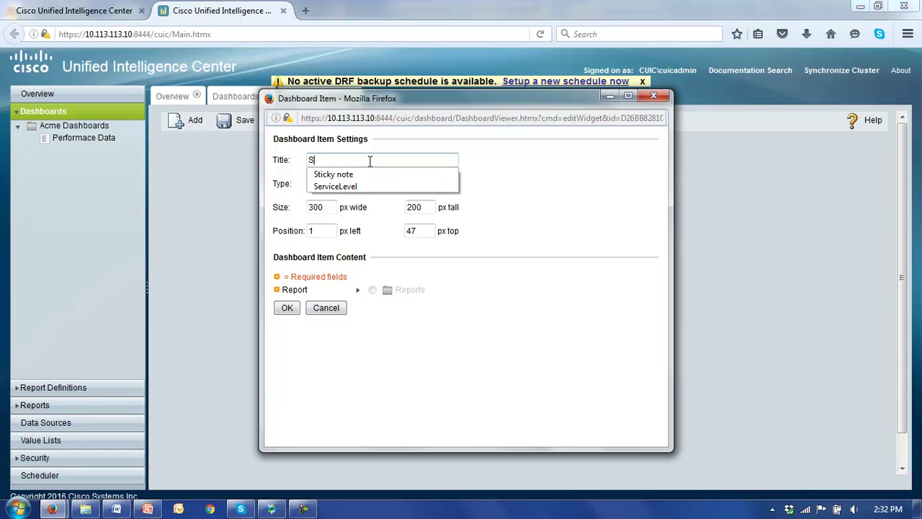
type("erviceLevel")
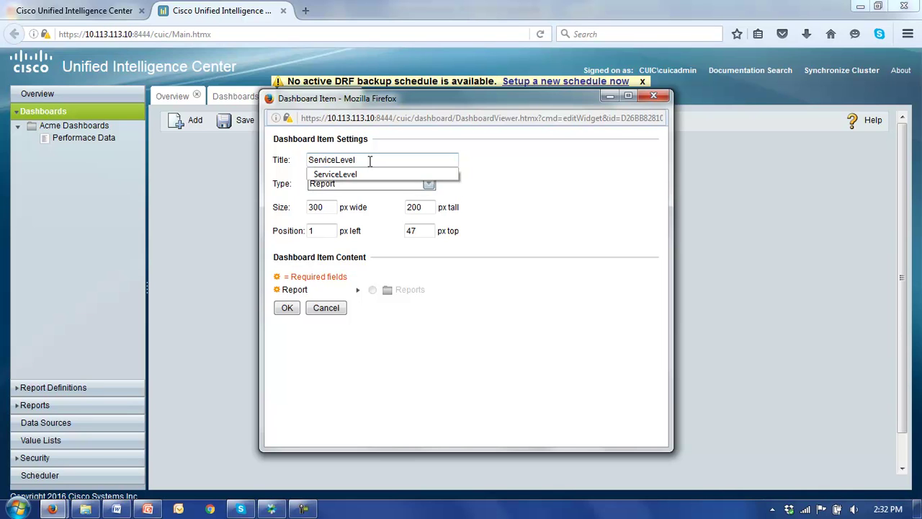
left_click(340, 185)
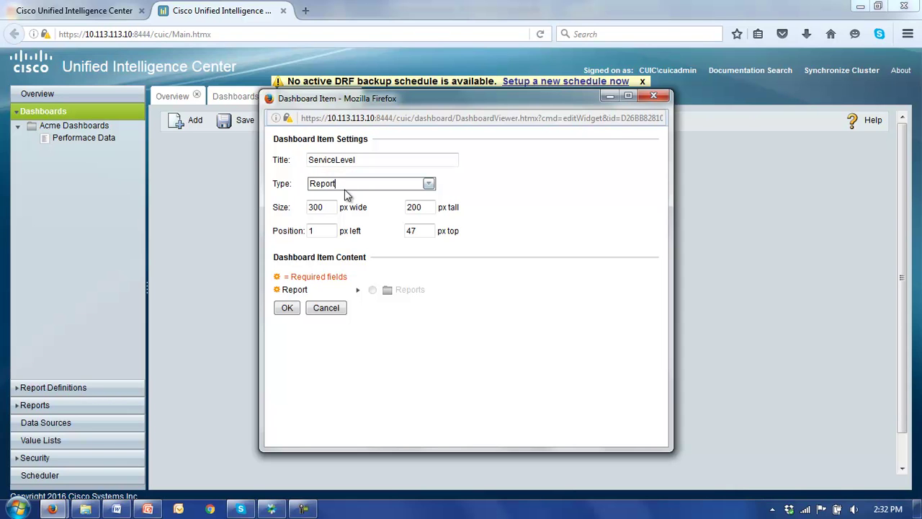
- Assign the ServiceLevel report from Acme Reports with its ServiceLevel view to the new item and add it to the dashboard
left_click(358, 291)
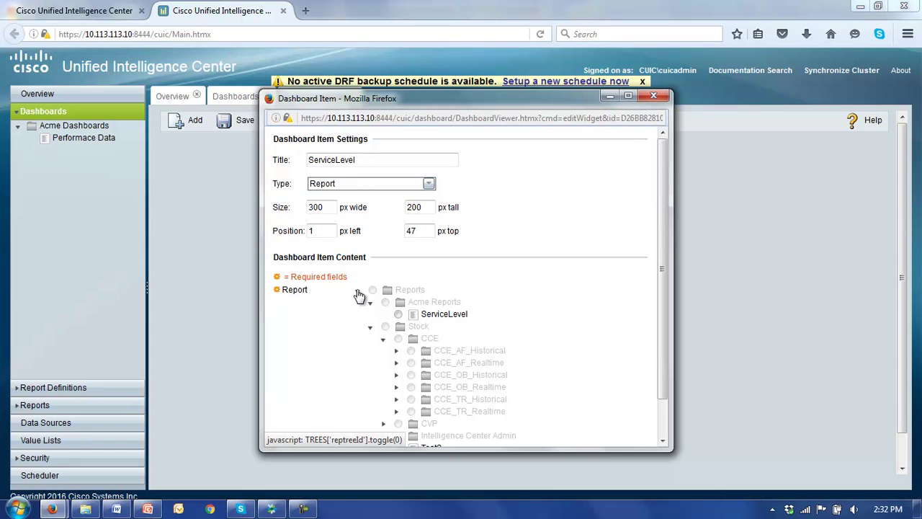
left_click(400, 317)
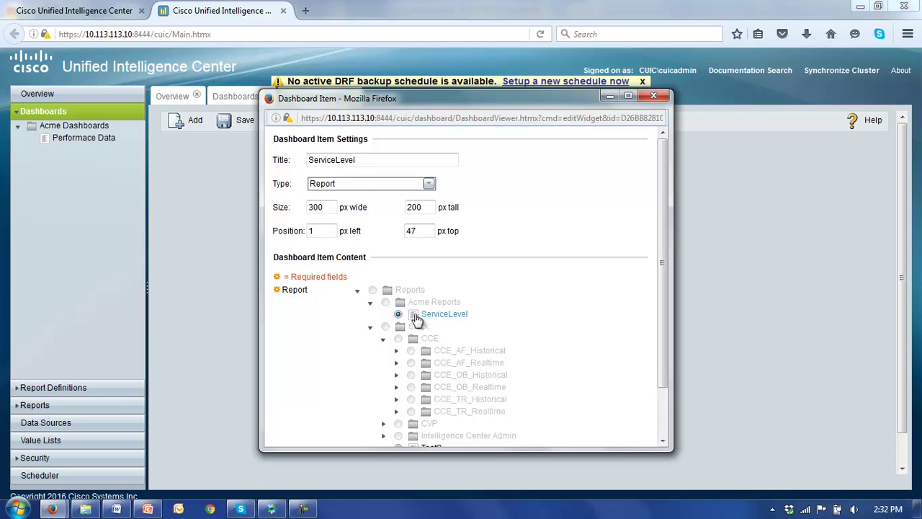
scroll(657, 274, "down", 2)
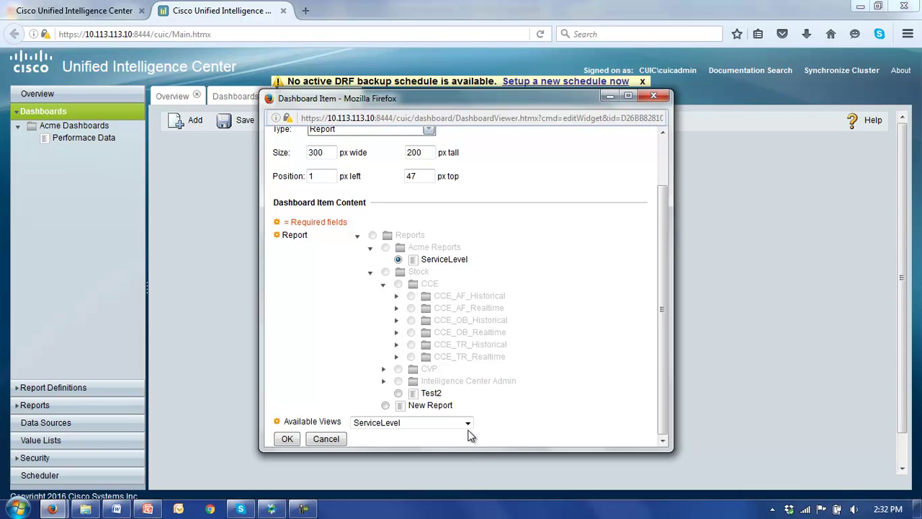
left_click(468, 425)
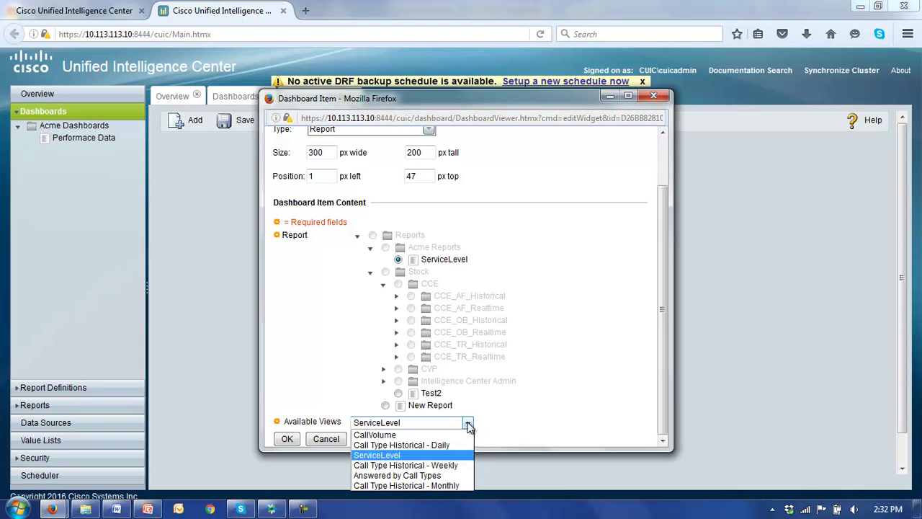
left_click(387, 457)
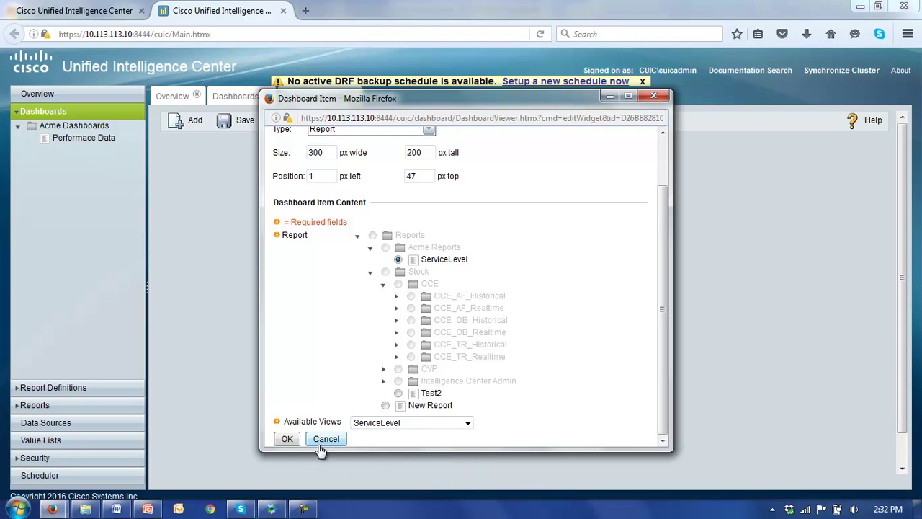
left_click(286, 439)
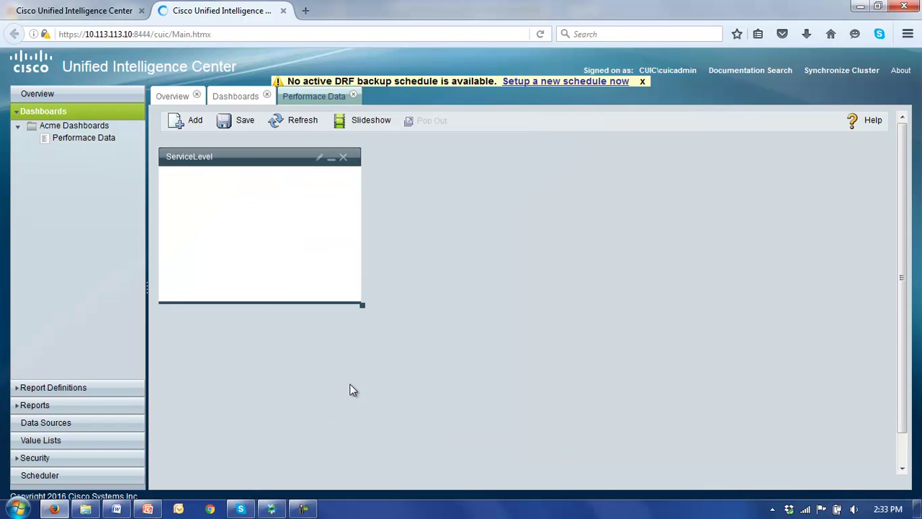
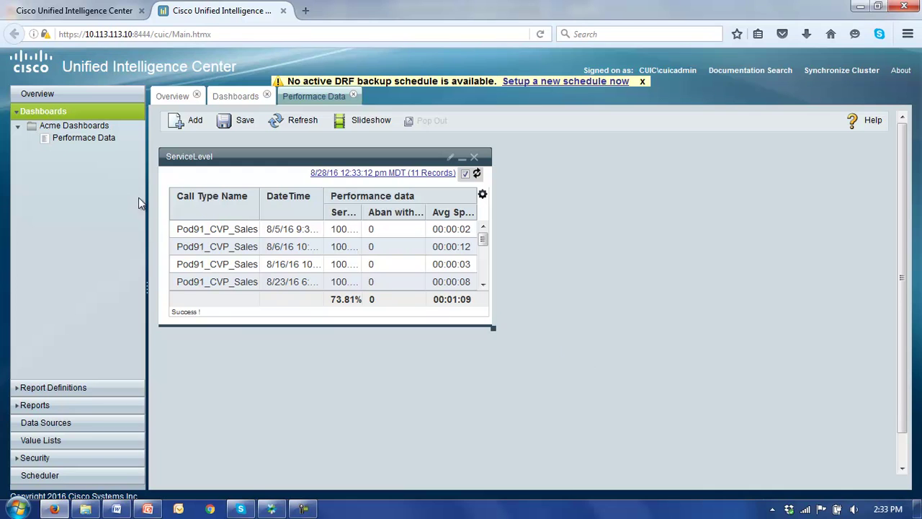
- Start a second Report-type dashboard item titled CallVolume
left_click(185, 124)
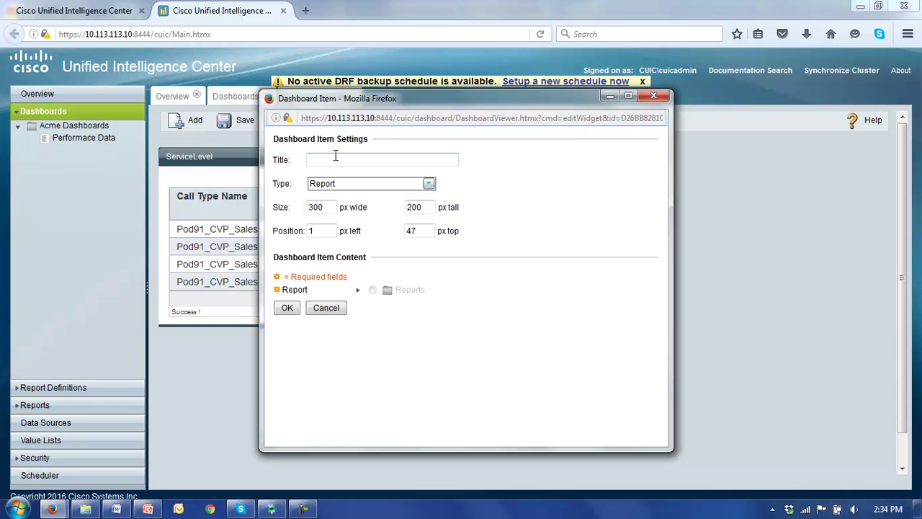
left_click(336, 160)
type("Call")
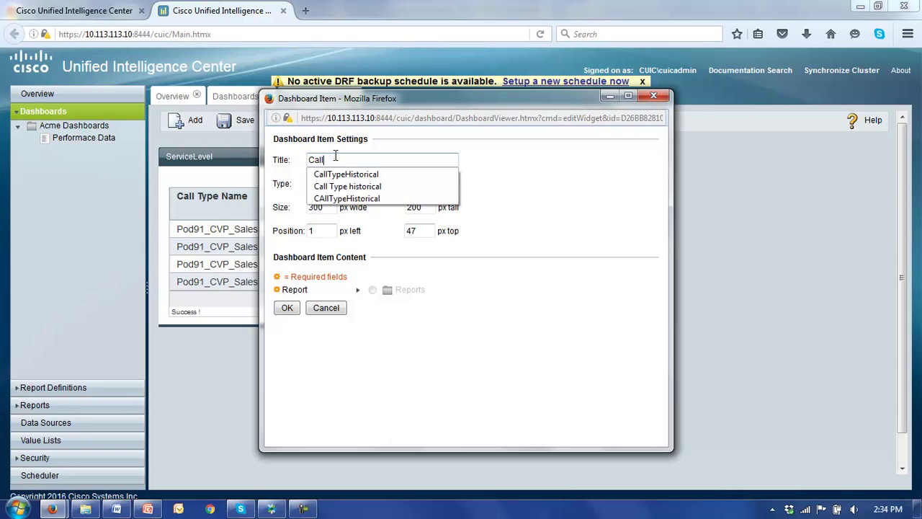
type("Volume")
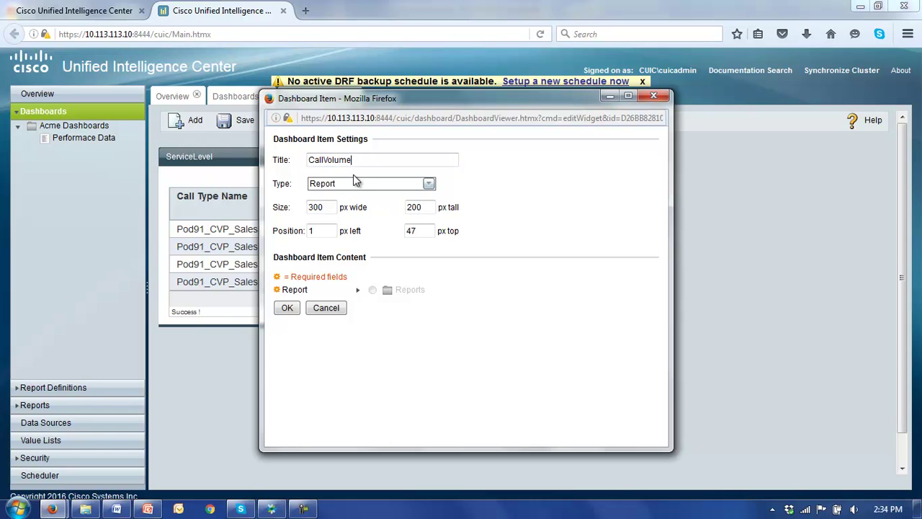
- Assign the ServiceLevel report from Acme Reports with the CallVolume view to the second item and add it to the dashboard
left_click(359, 294)
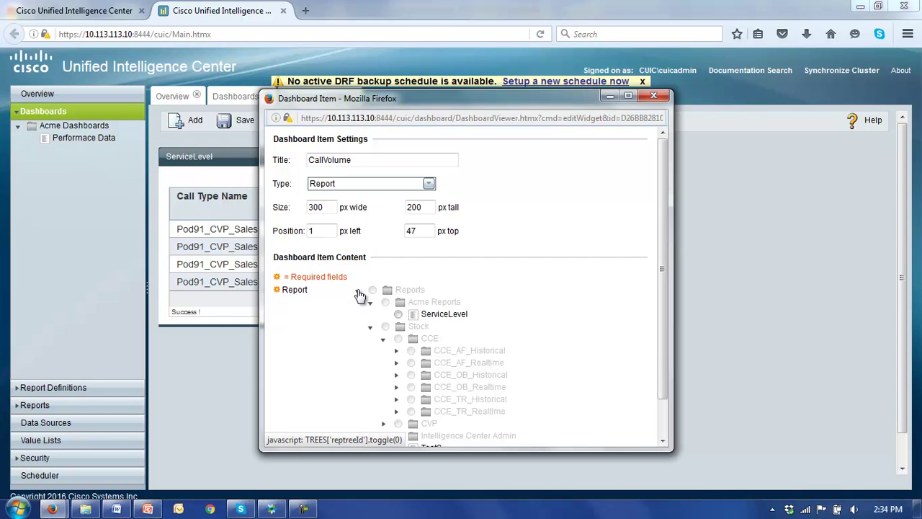
left_click(399, 316)
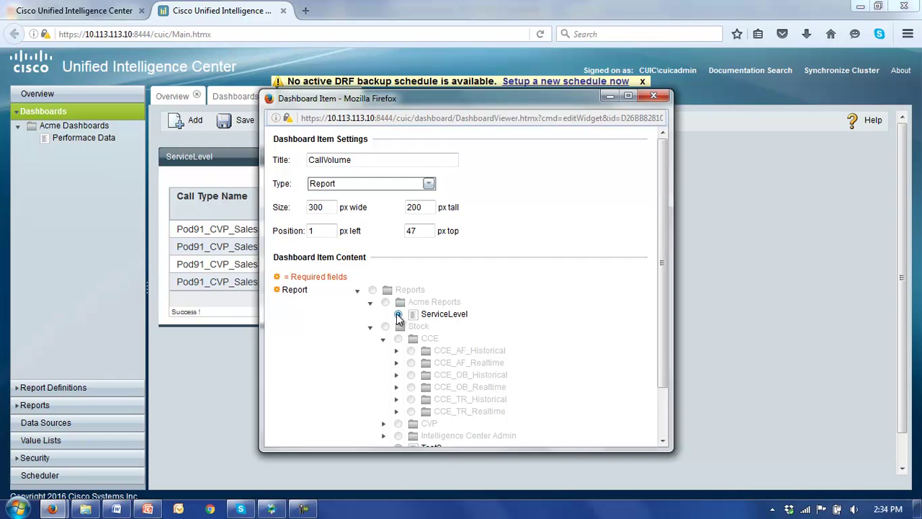
left_click_drag(662, 244, 669, 293)
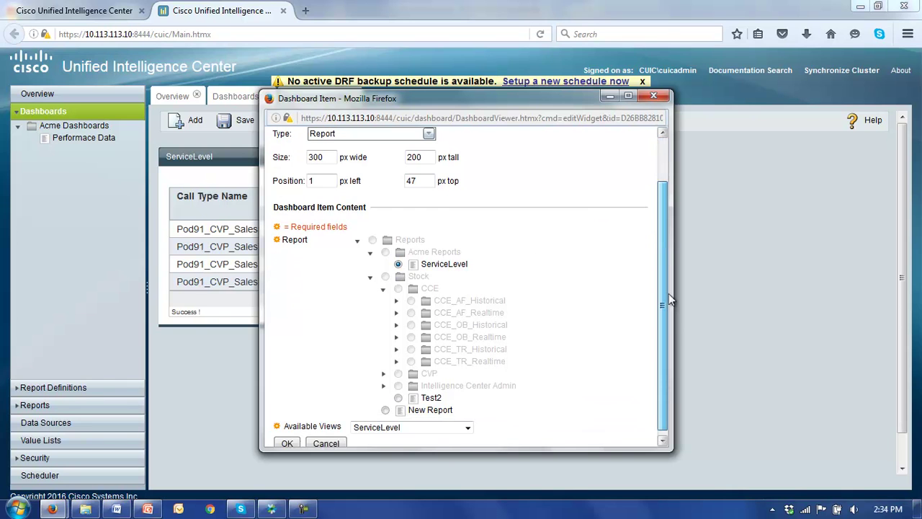
left_click(468, 422)
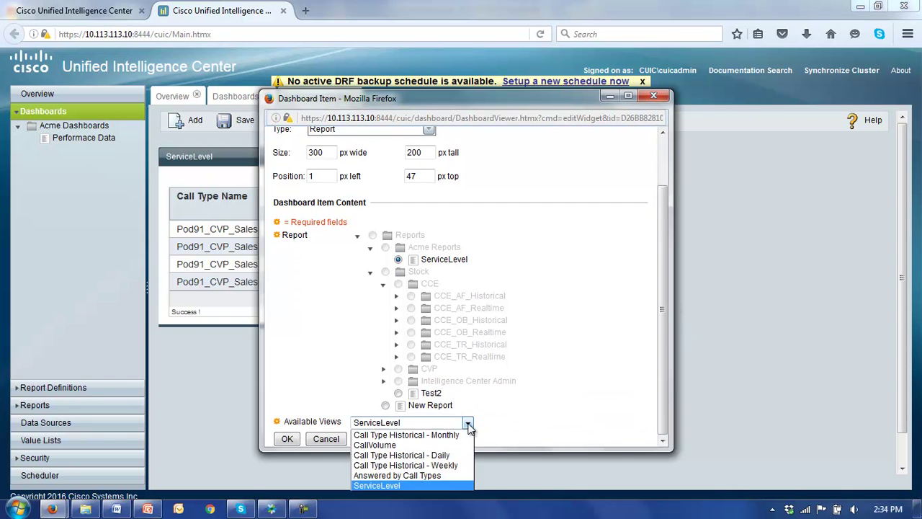
left_click(375, 446)
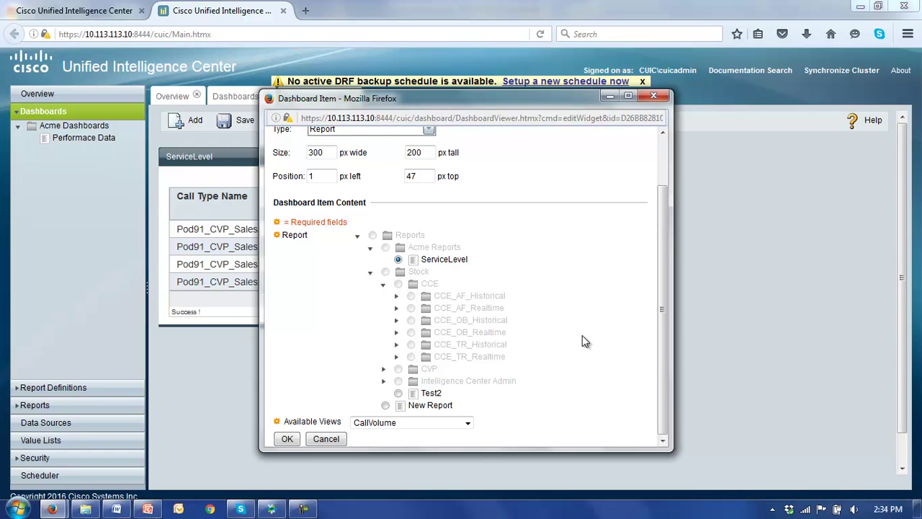
left_click(284, 440)
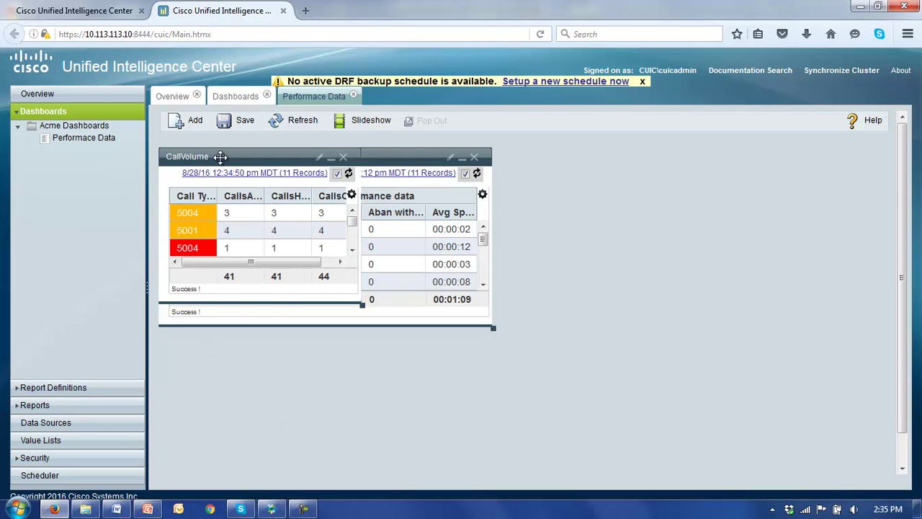
- Place the CallVolume item to the right of the ServiceLevel item and enlarge it to about the ServiceLevel item's height
left_click_drag(220, 156, 579, 154)
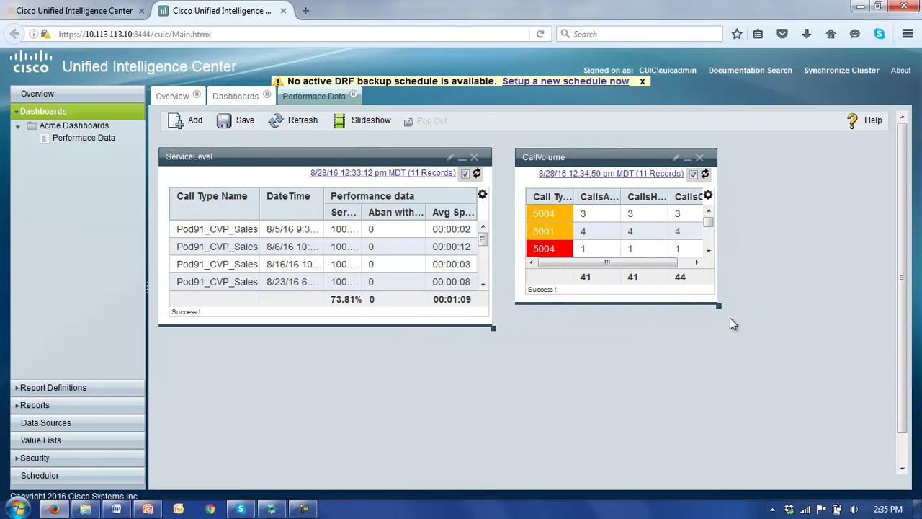
left_click_drag(718, 306, 826, 330)
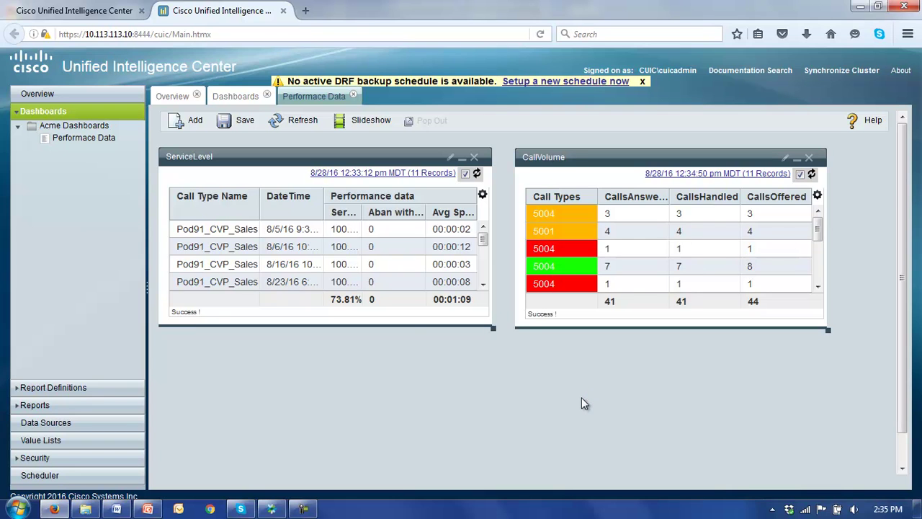
- Start a third dashboard item titled StickNote and set its type to Sticky Note
left_click(189, 121)
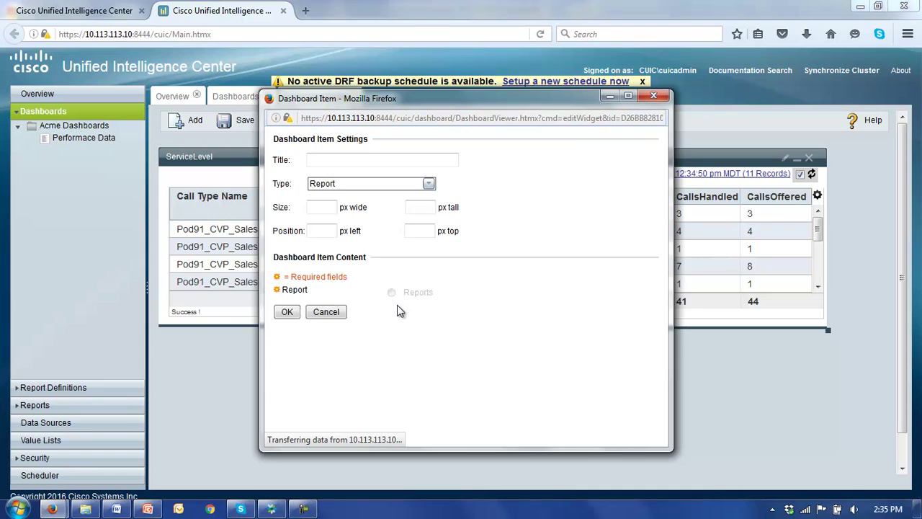
left_click(313, 160)
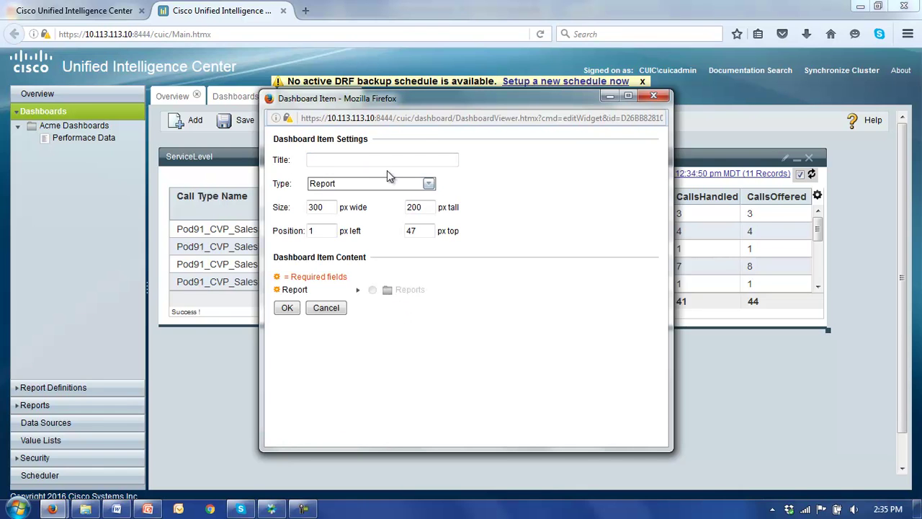
type("St")
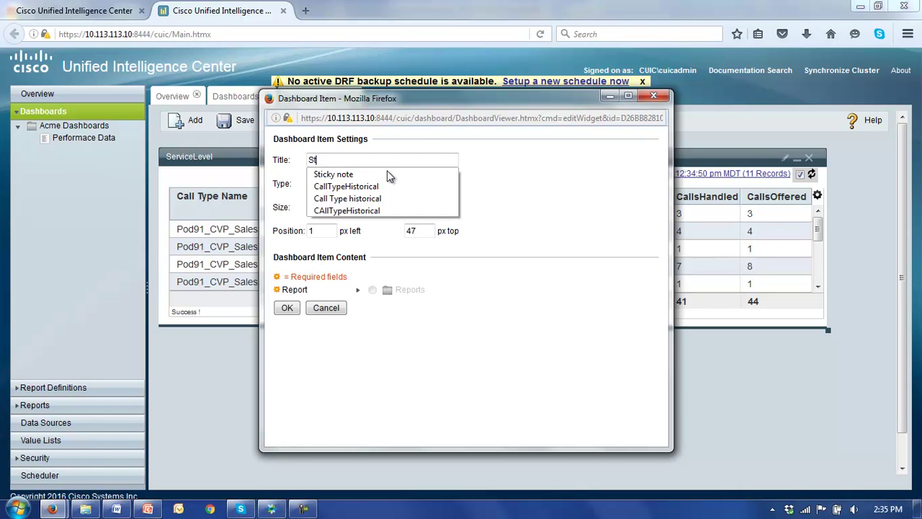
type("ic")
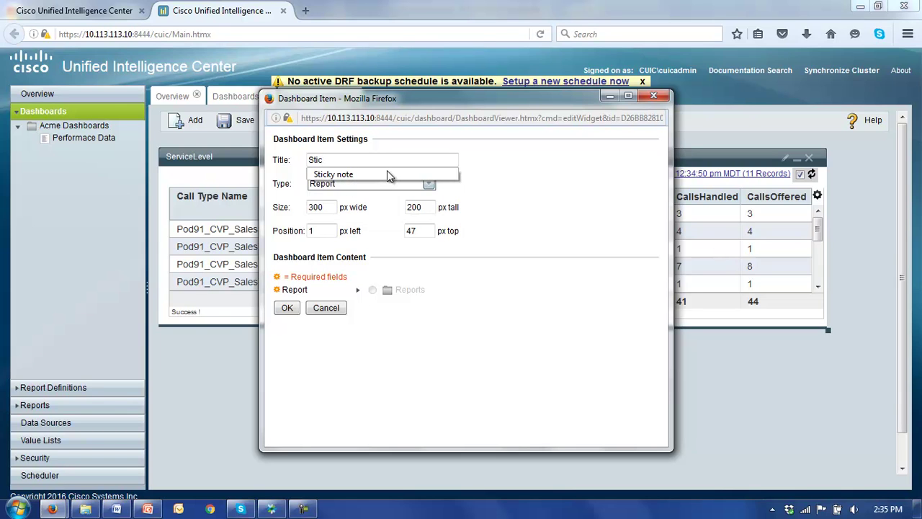
type("kNot")
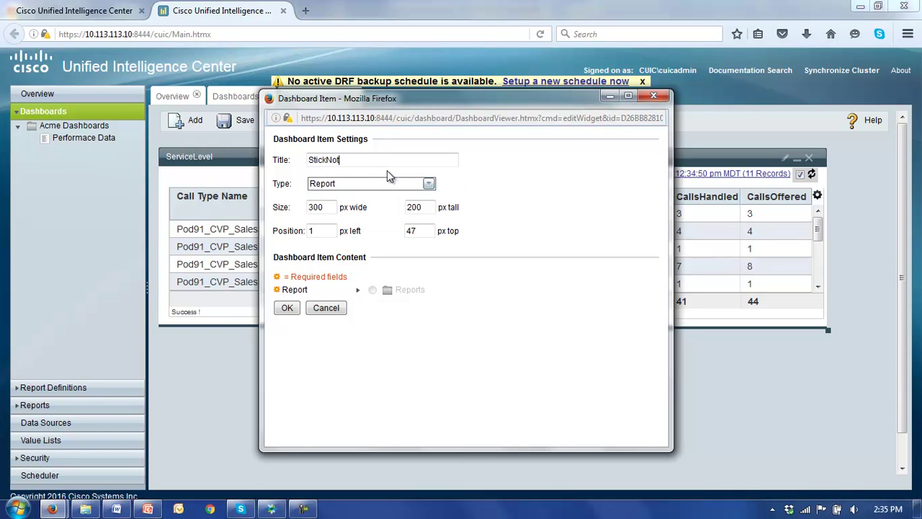
type("e")
left_click(429, 186)
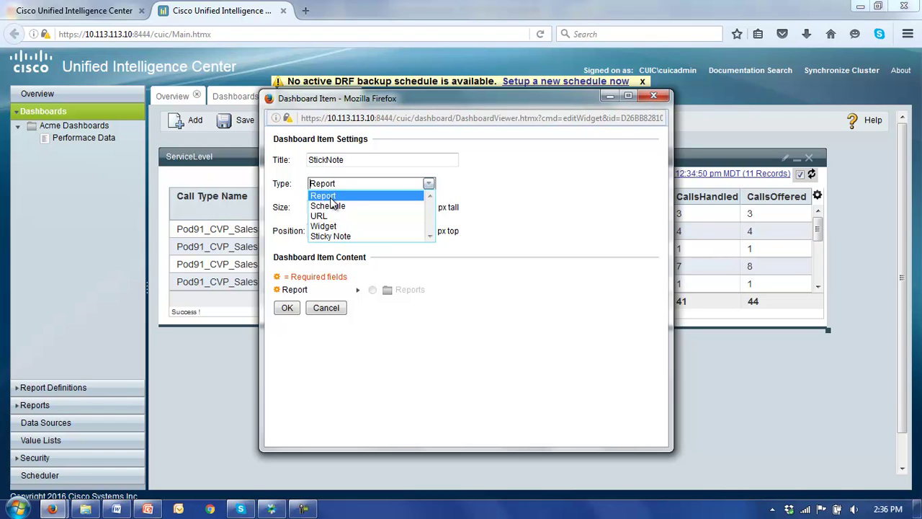
left_click(330, 237)
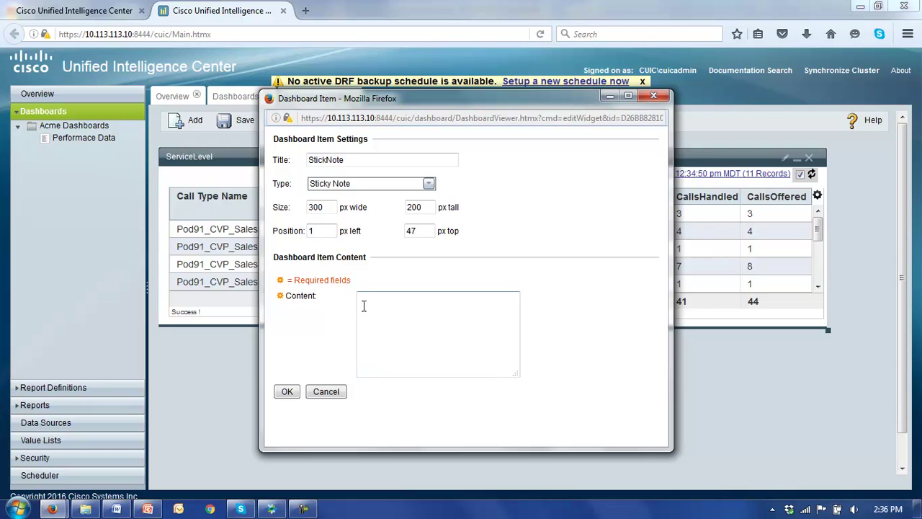
- Enter "Lunch cancelled today" as the sticky note's content and add the note to the dashboard
left_click(386, 297)
type("Lunch ")
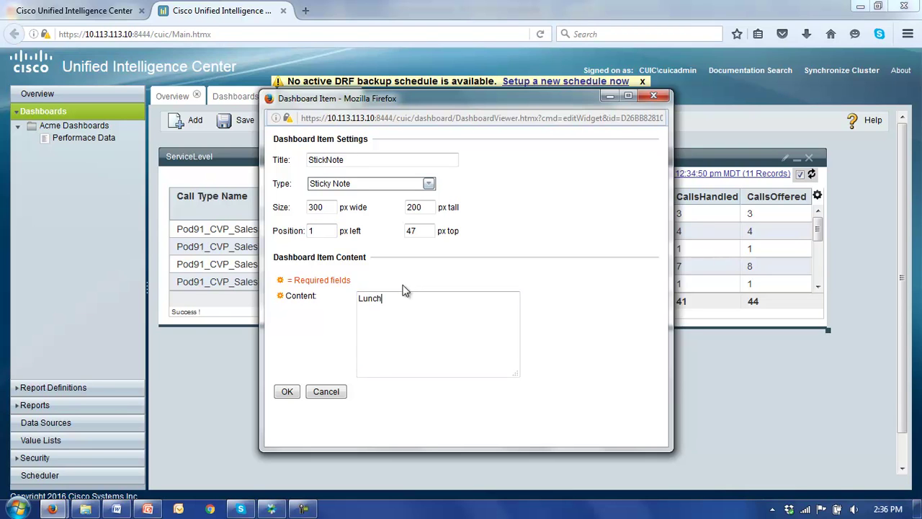
type("cancelled today")
left_click(287, 392)
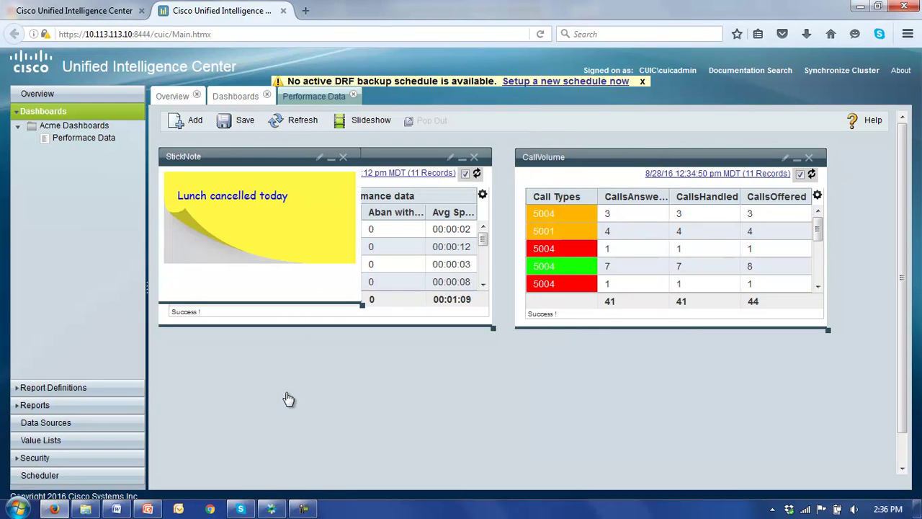
- Place the StickNote item below the two report items, centred between ServiceLevel and CallVolume
left_click_drag(253, 150, 507, 346)
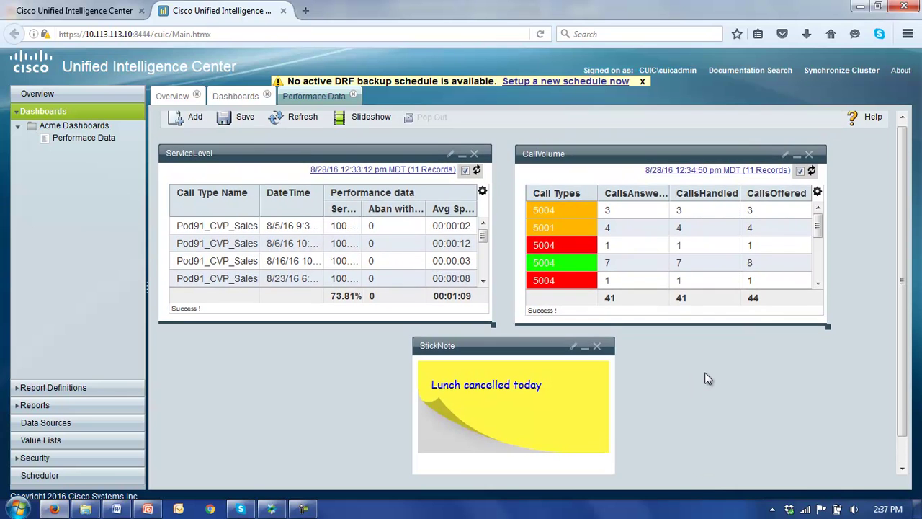
scroll(705, 374, "down", 1)
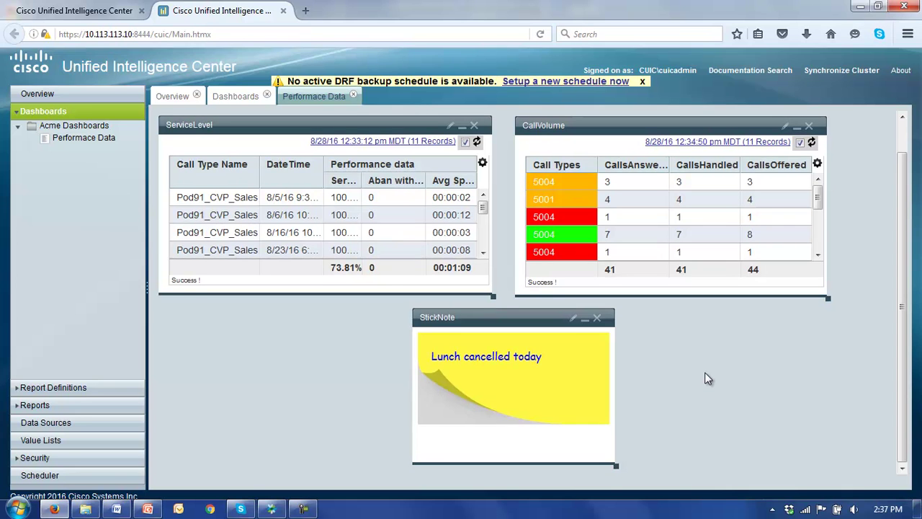
scroll(705, 373, "up", 1)
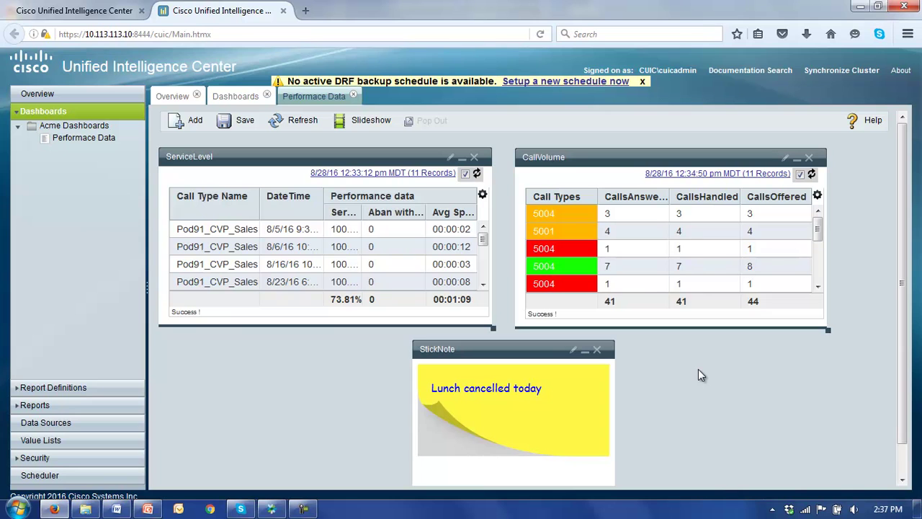
- Open the Html Link settings of the Performace Data dashboard, enable unauthenticated access and copy the link
left_click(241, 102)
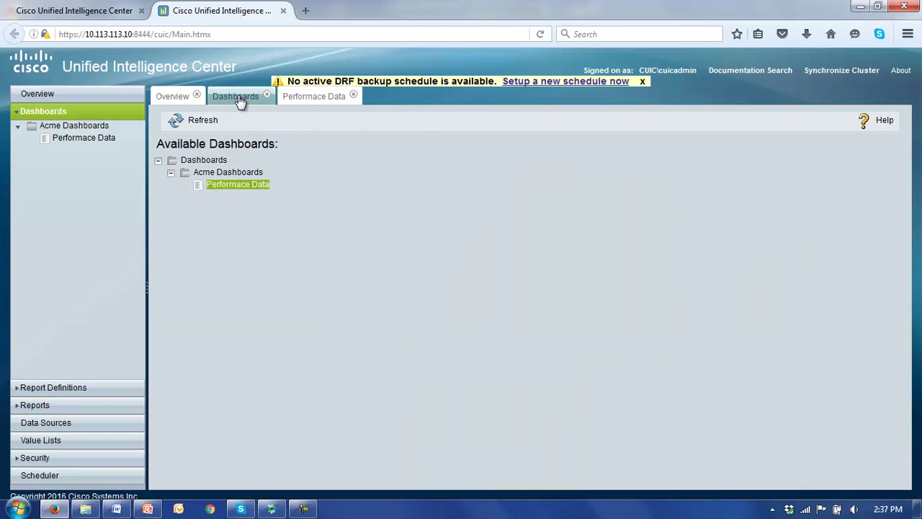
right_click(233, 189)
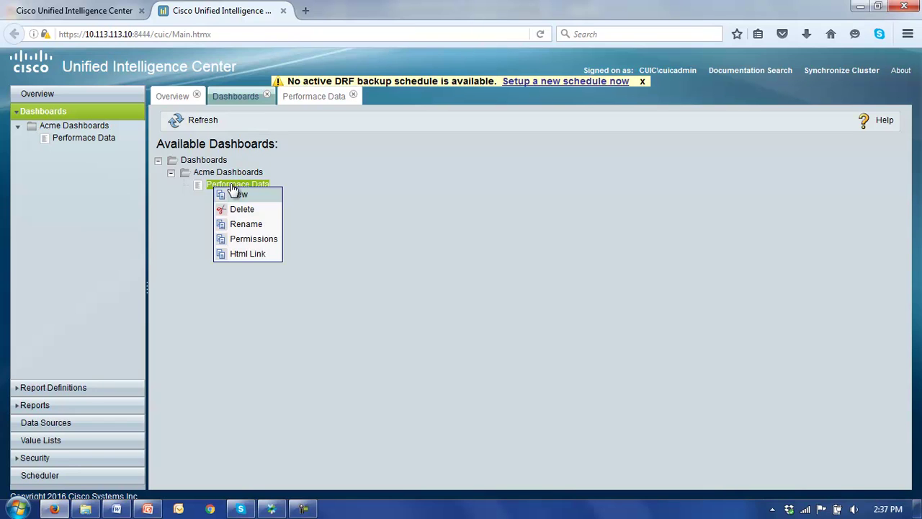
left_click(243, 256)
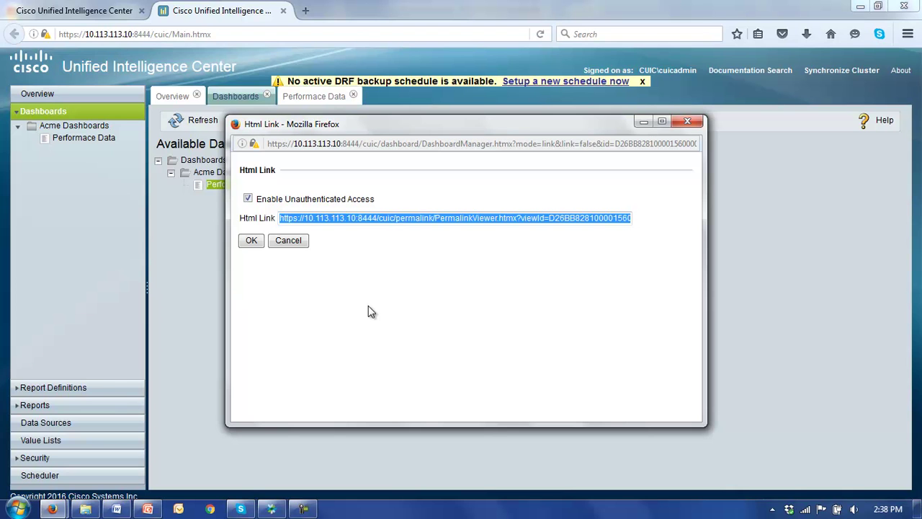
- View the Performace Data dashboard through its copied HTML link in a new browser tab, and return to the available dashboards list
left_click(304, 10)
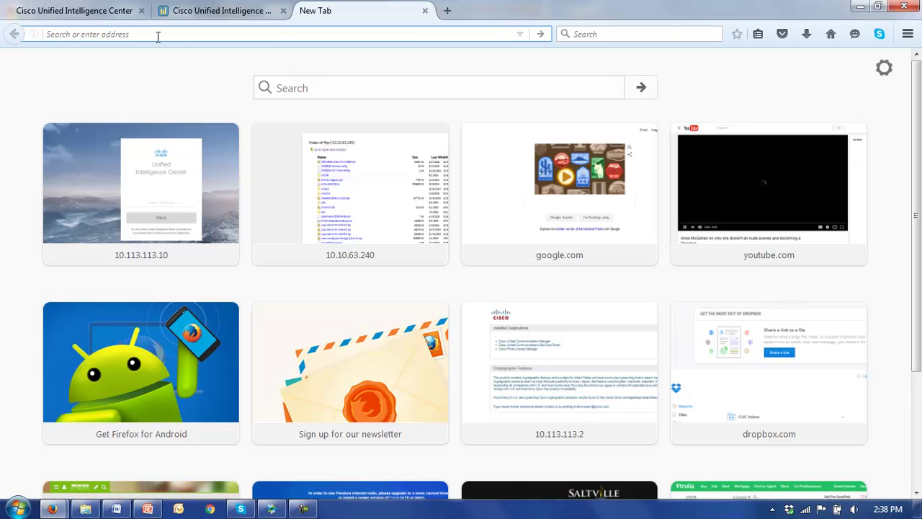
key("ctrl+v")
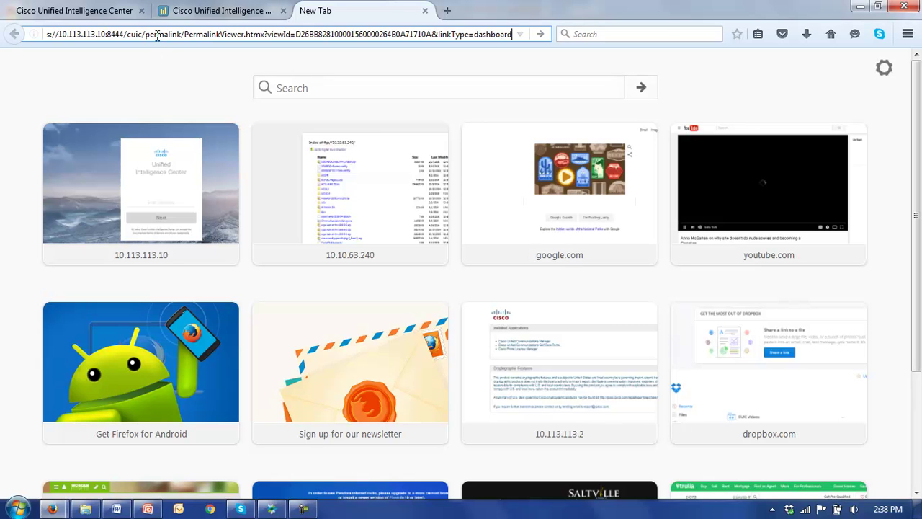
key("Return")
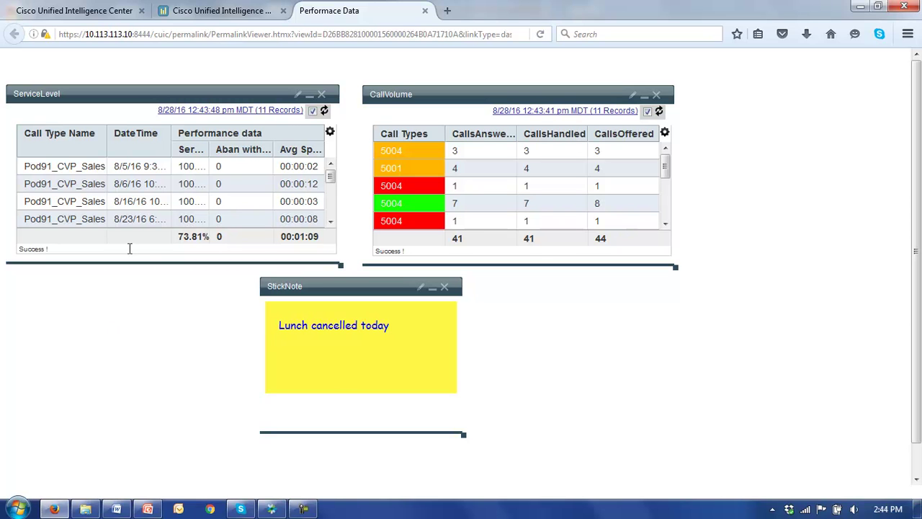
left_click(199, 14)
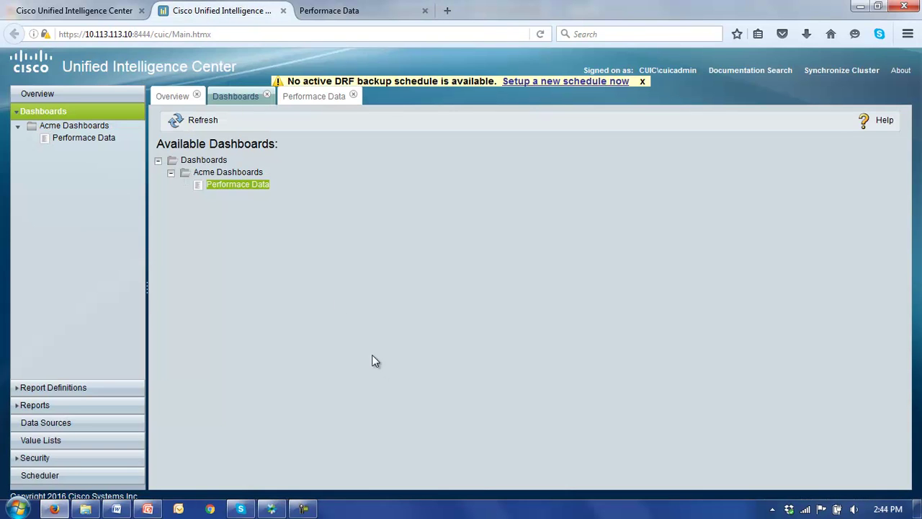